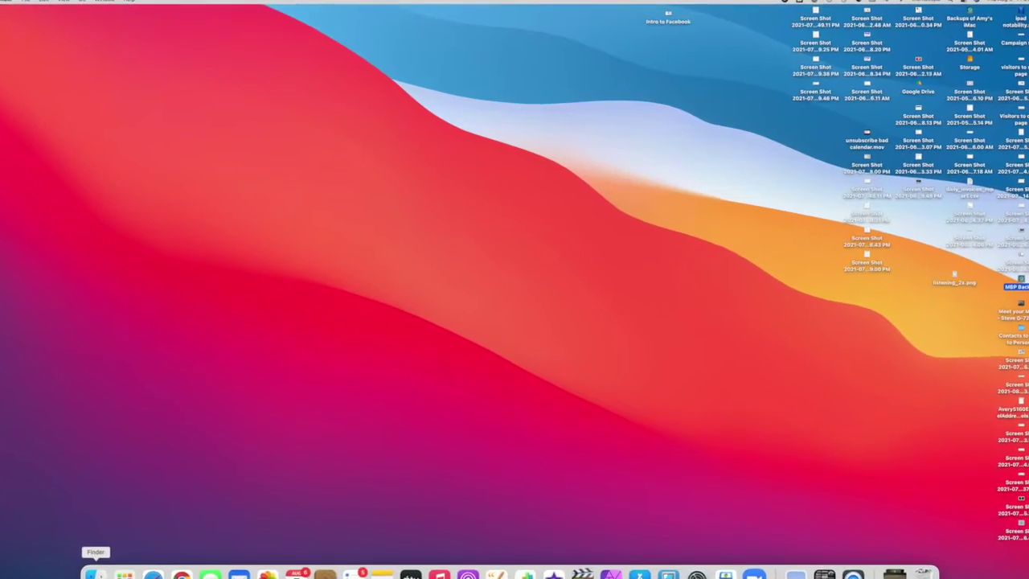
Launch Image Capture from Finder's Applications folder
left_click(73, 576)
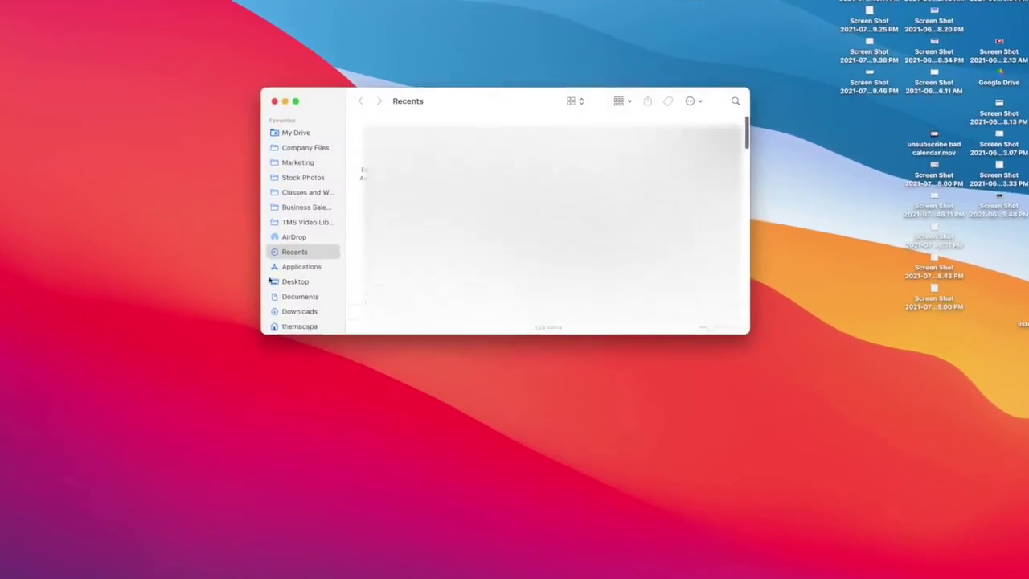
left_click(272, 278)
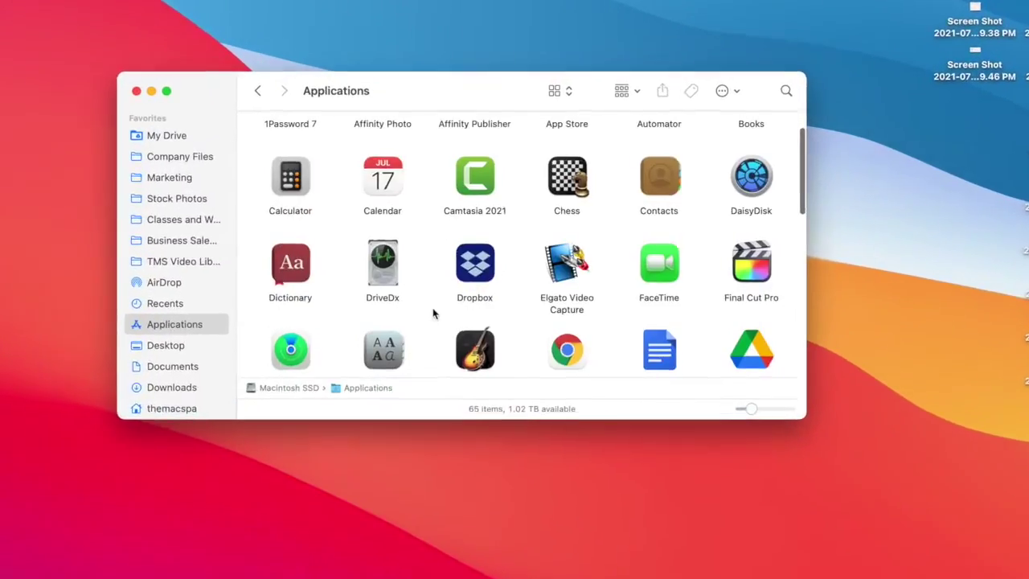
scroll(413, 336, "down", 5)
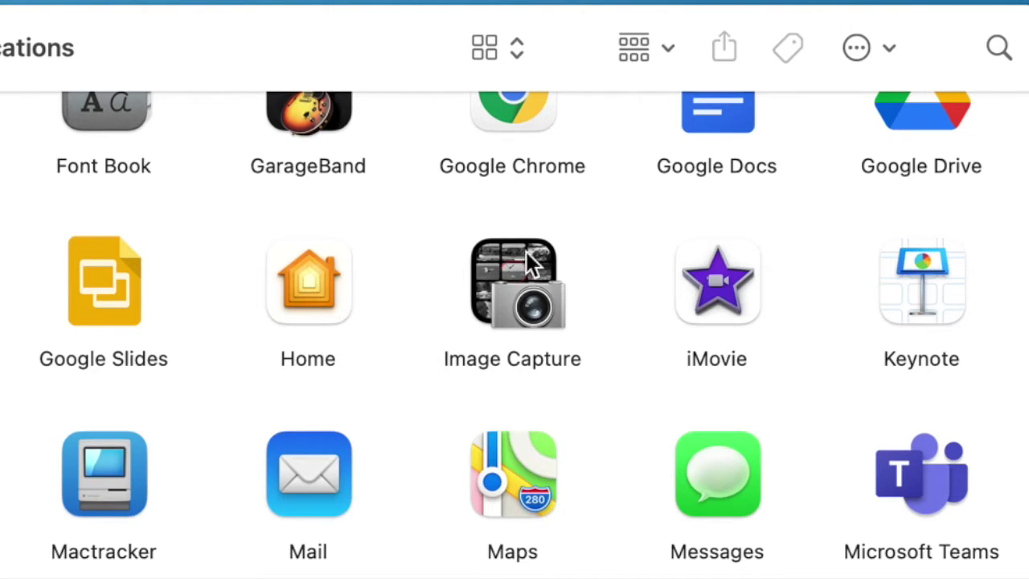
double_click(515, 316)
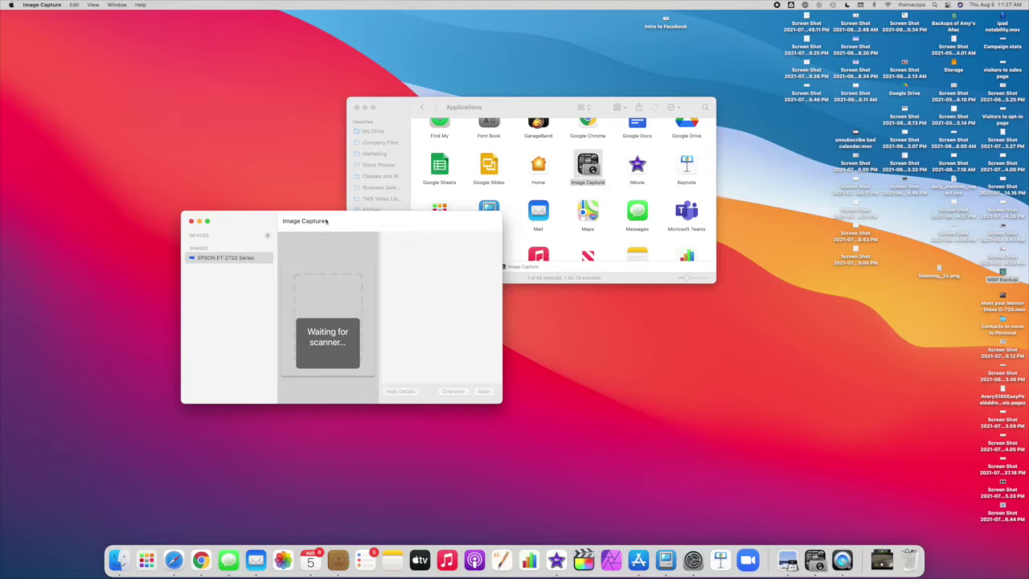
Reposition and enlarge the window, then select the shared EPSON ET-2720 Series scanner
left_click_drag(326, 217, 290, 53)
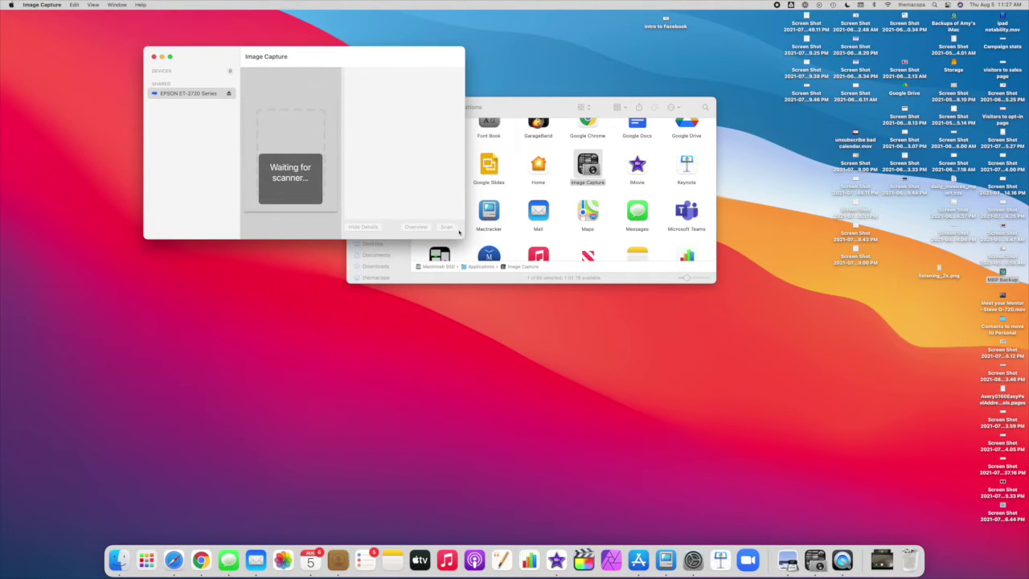
left_click_drag(461, 235, 872, 467)
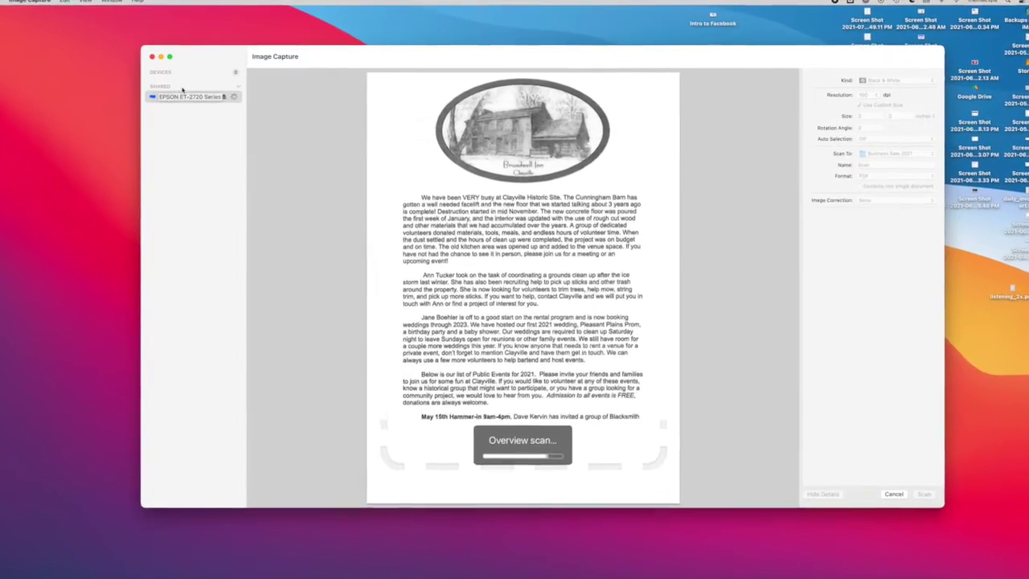
left_click(246, 92)
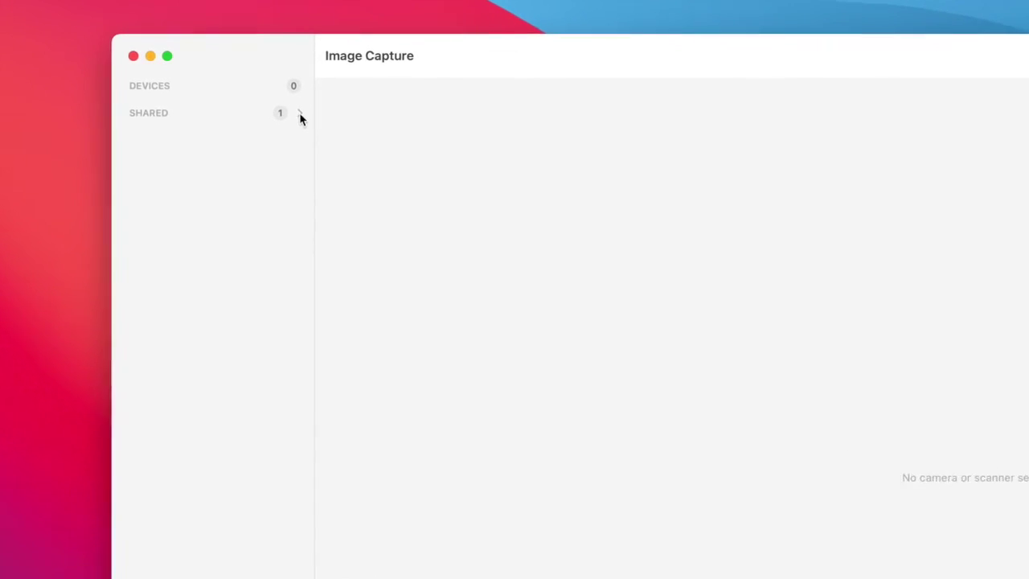
left_click(300, 115)
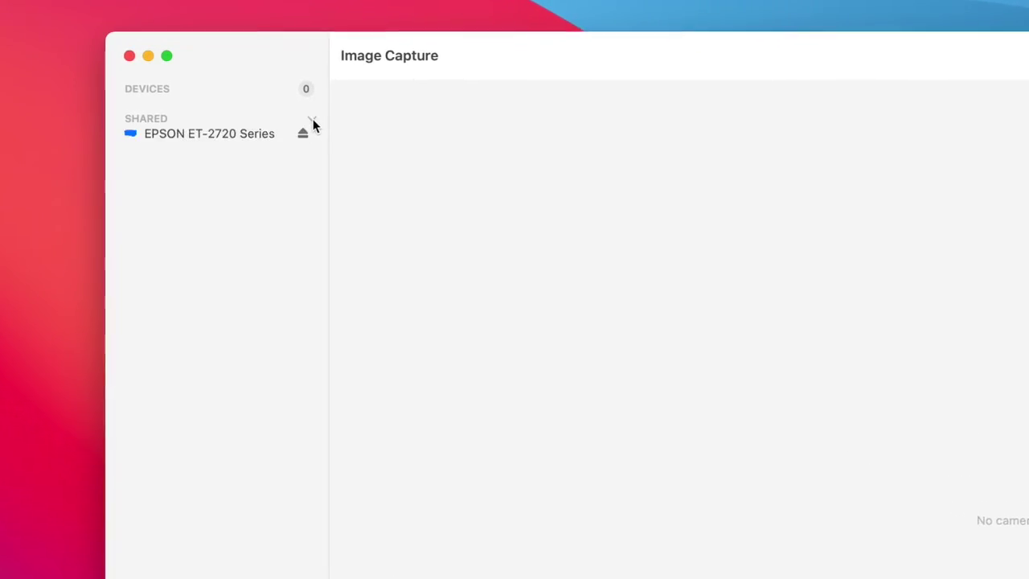
left_click(163, 153)
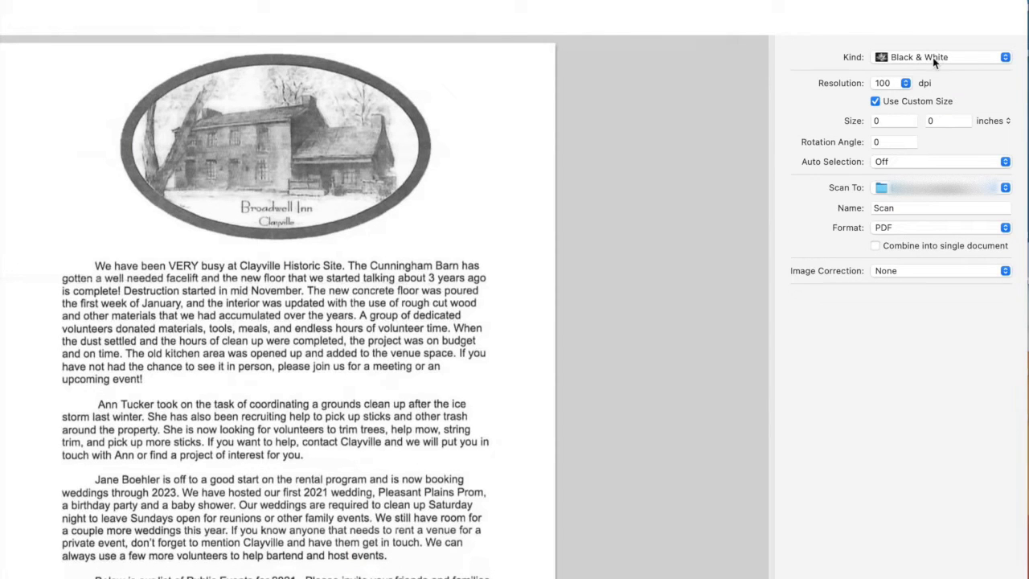
left_click(932, 57)
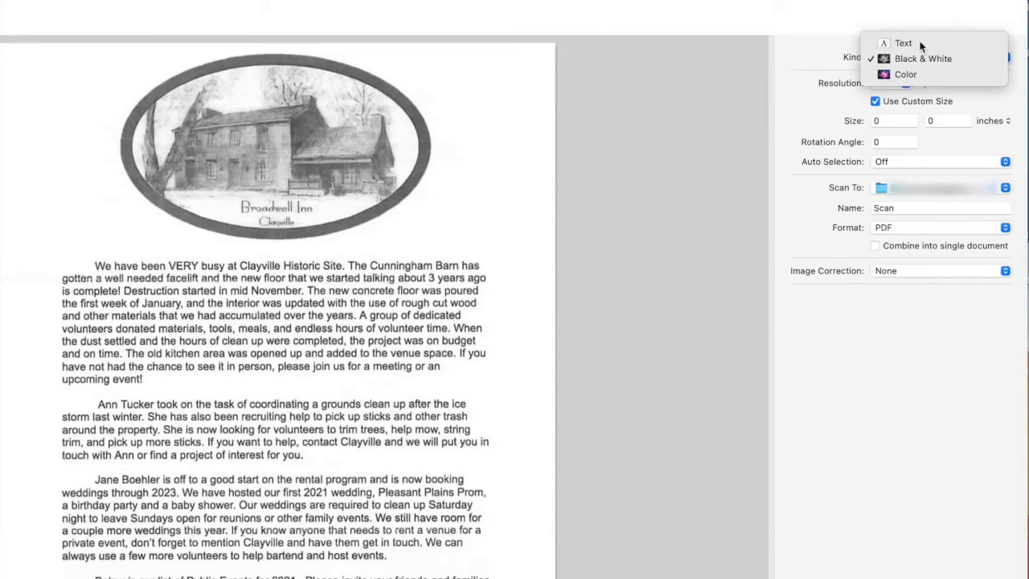
Cycle the scan kind through Text, Black & White and Color, settling on Text
left_click(920, 43)
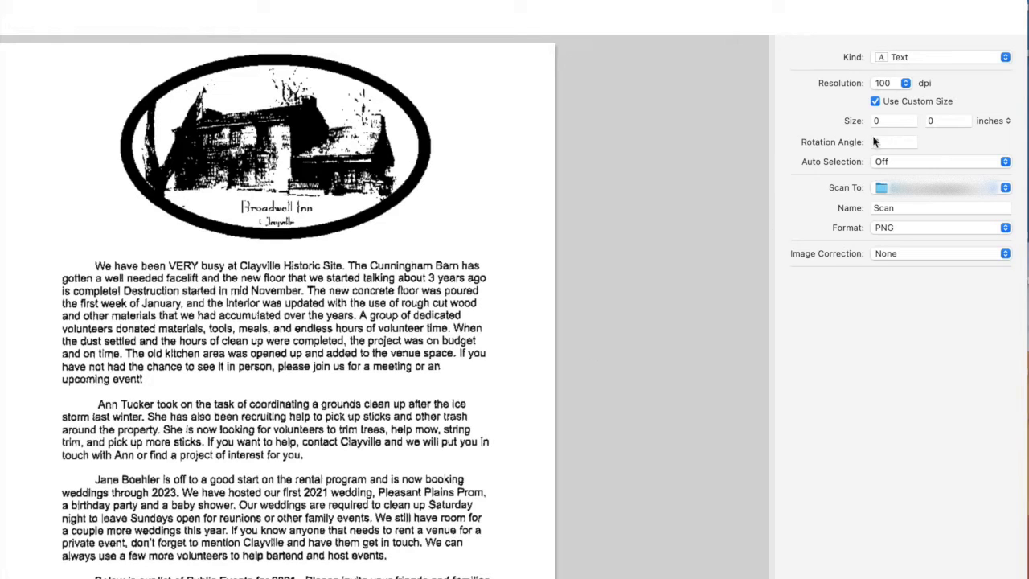
left_click(903, 58)
left_click(903, 72)
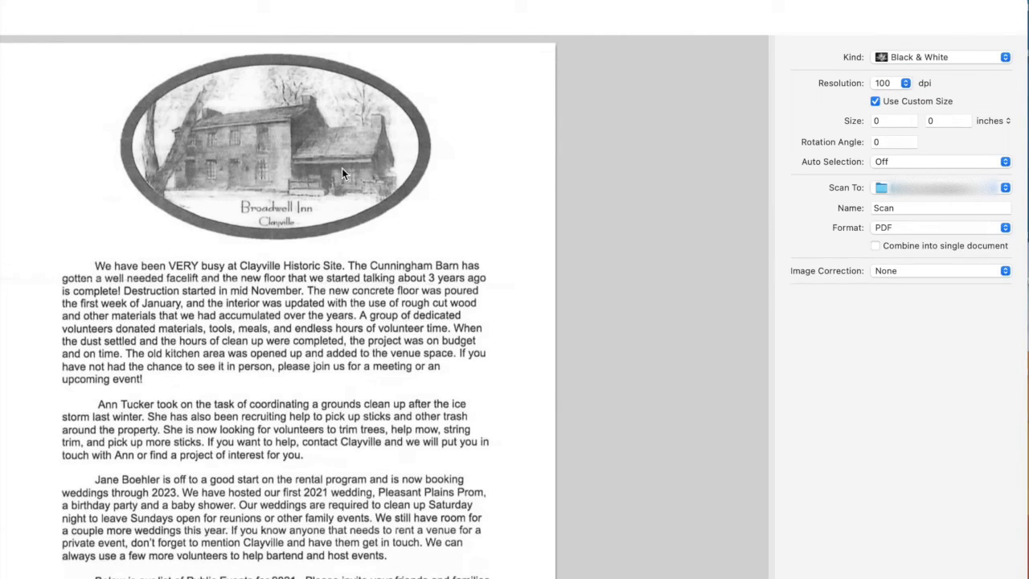
left_click(901, 58)
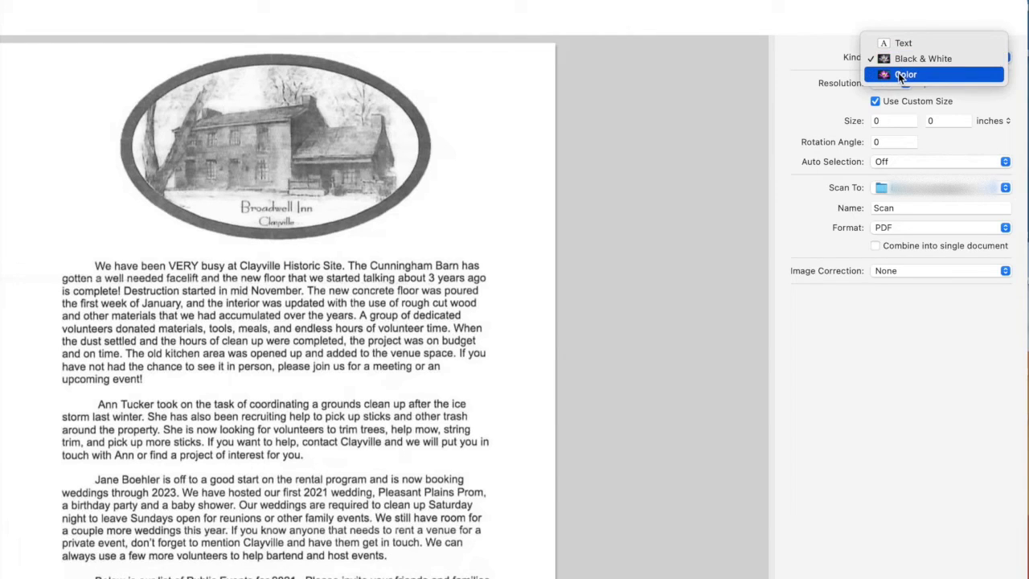
left_click(901, 75)
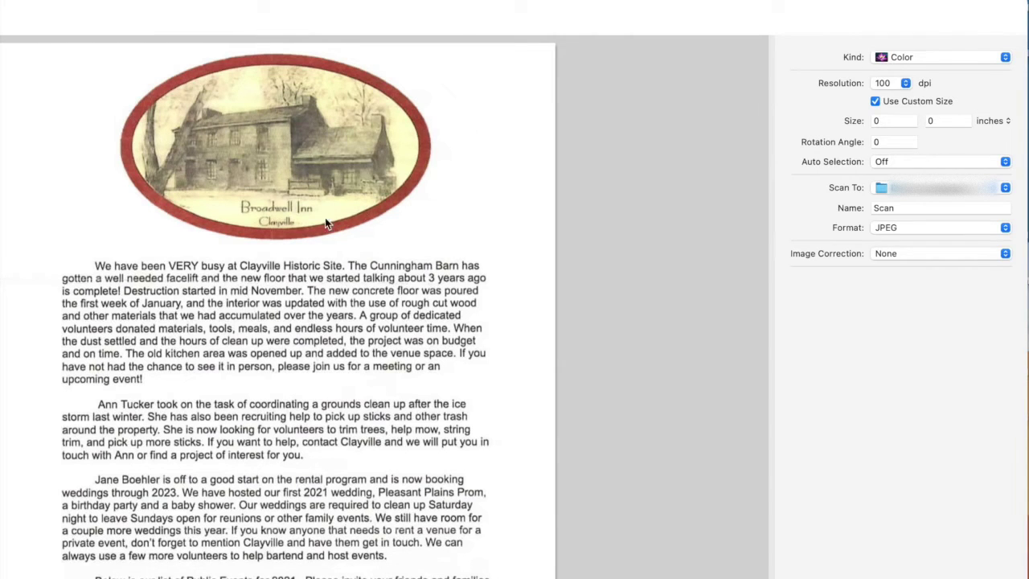
left_click(903, 58)
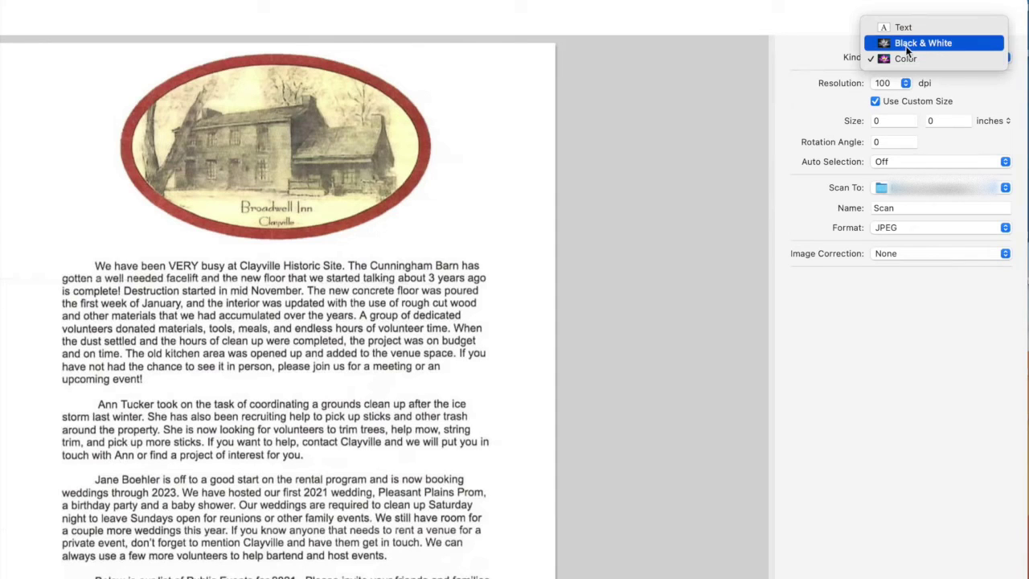
left_click(907, 44)
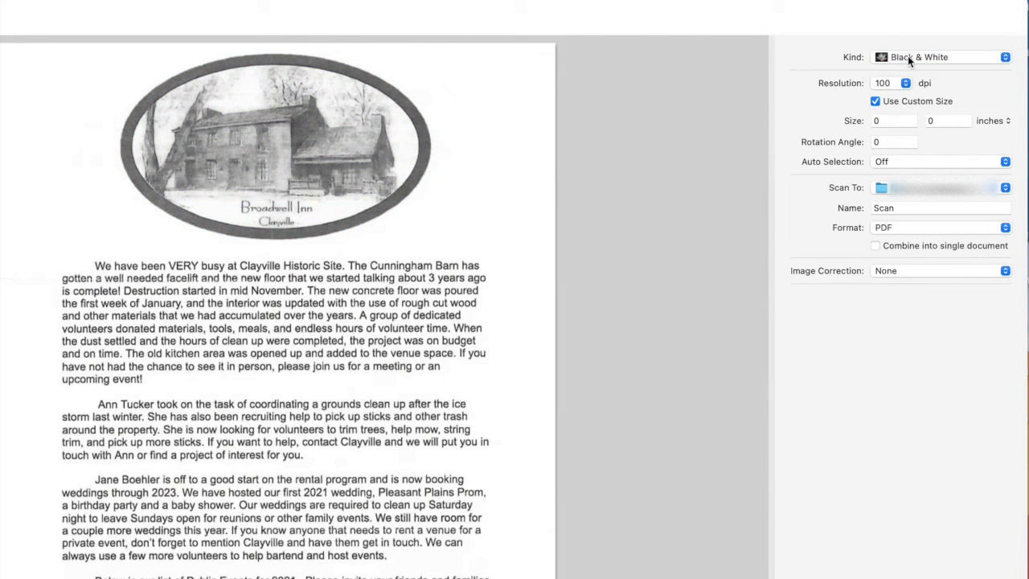
left_click(910, 57)
left_click(891, 40)
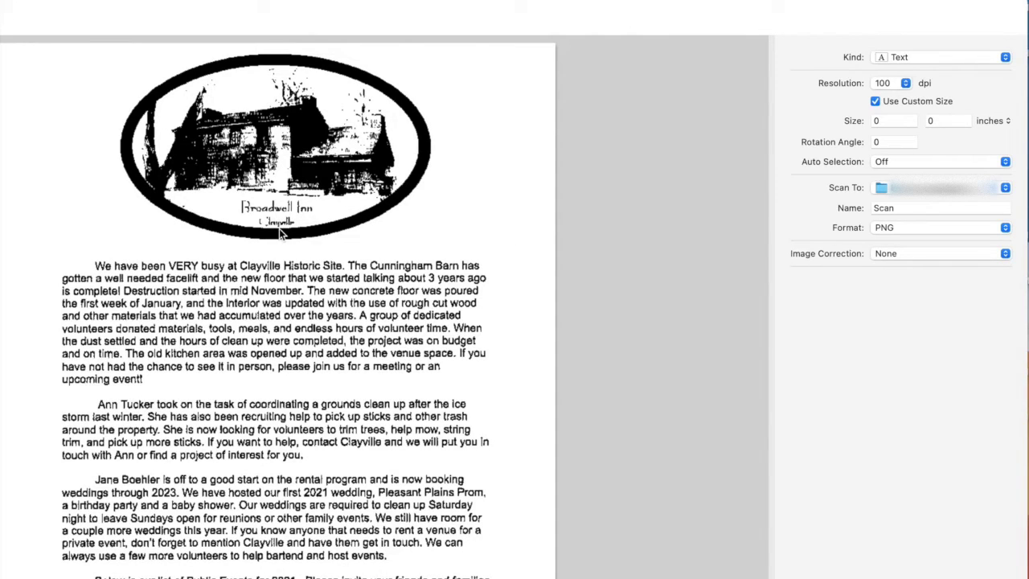
left_click(918, 58)
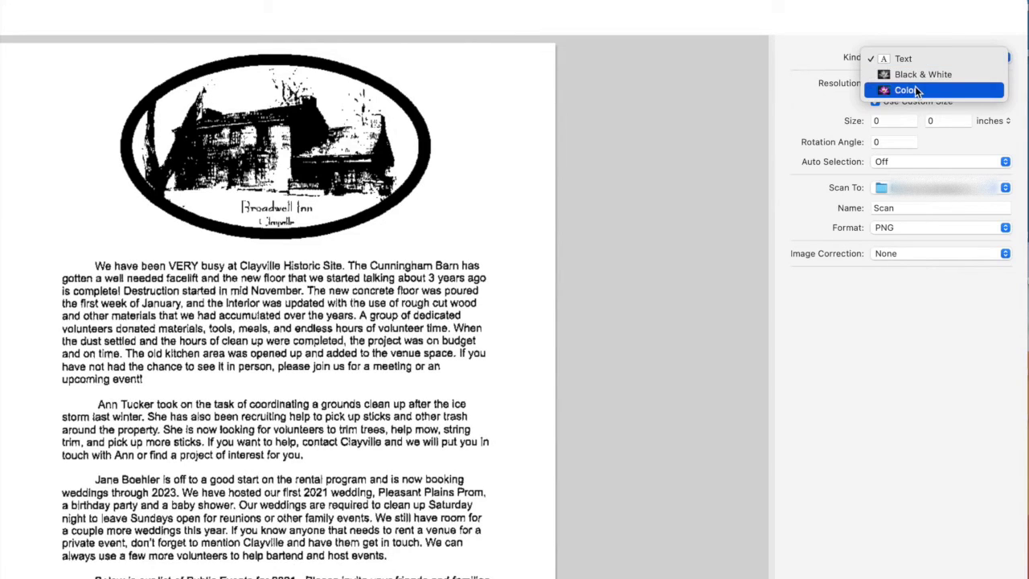
Keep the Text scan kind at 300 dpi resolution and toggle Use Custom Size
left_click(916, 59)
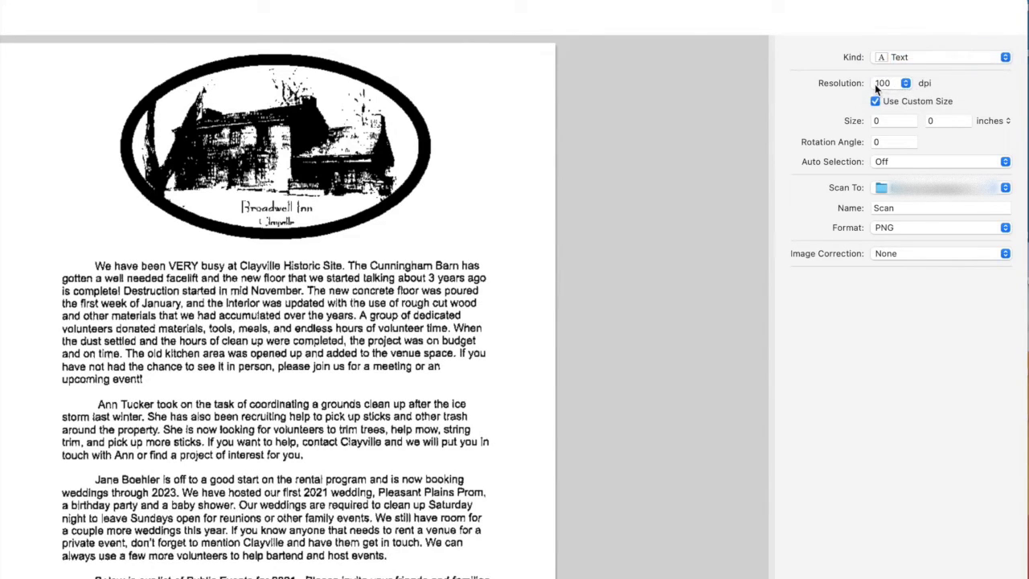
left_click(904, 85)
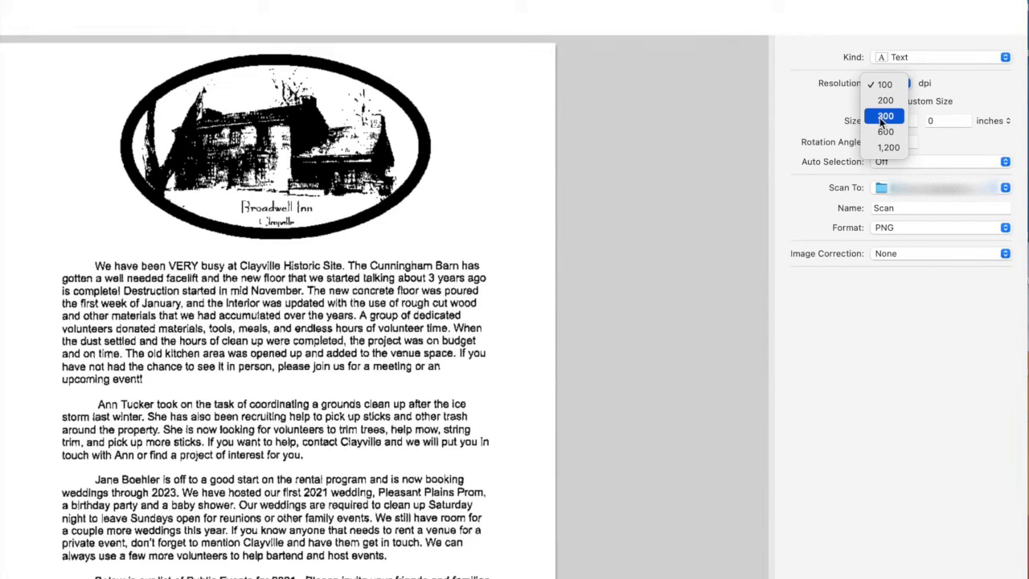
left_click(884, 118)
left_click(889, 83)
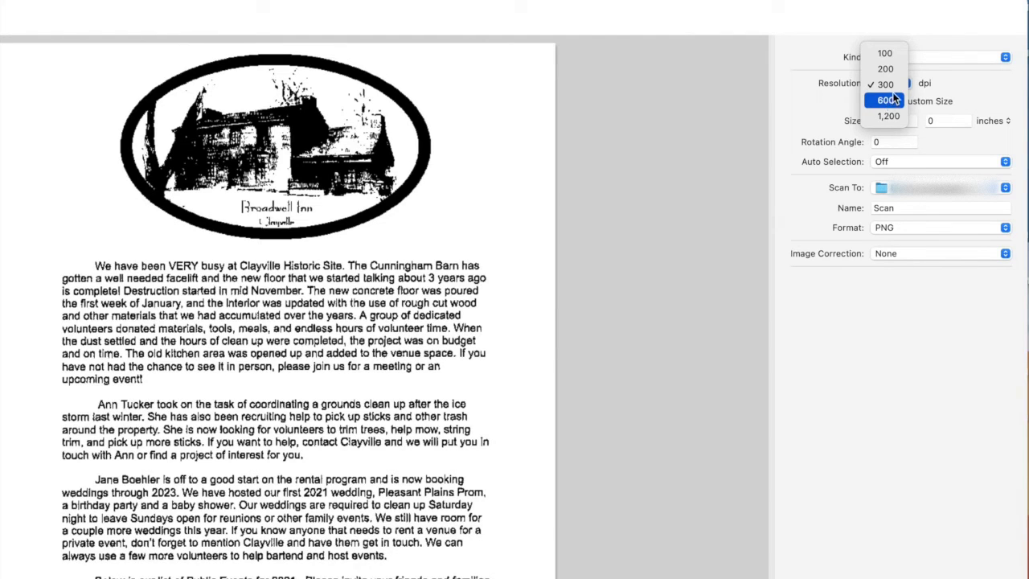
left_click(882, 84)
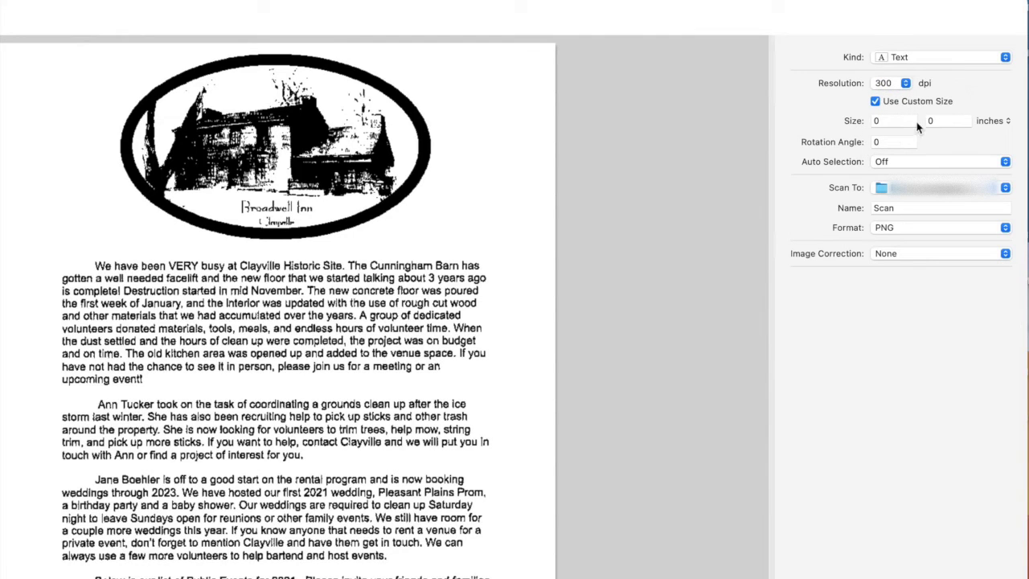
left_click(875, 102)
Switch to standard paper sizes and set the scan size to US Letter
left_click(875, 101)
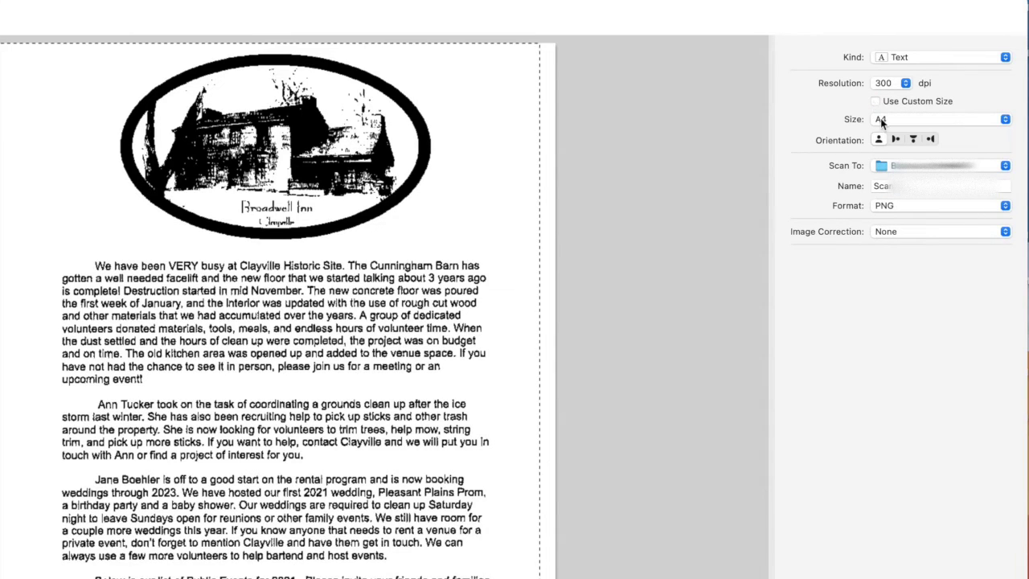
left_click(882, 121)
left_click(884, 153)
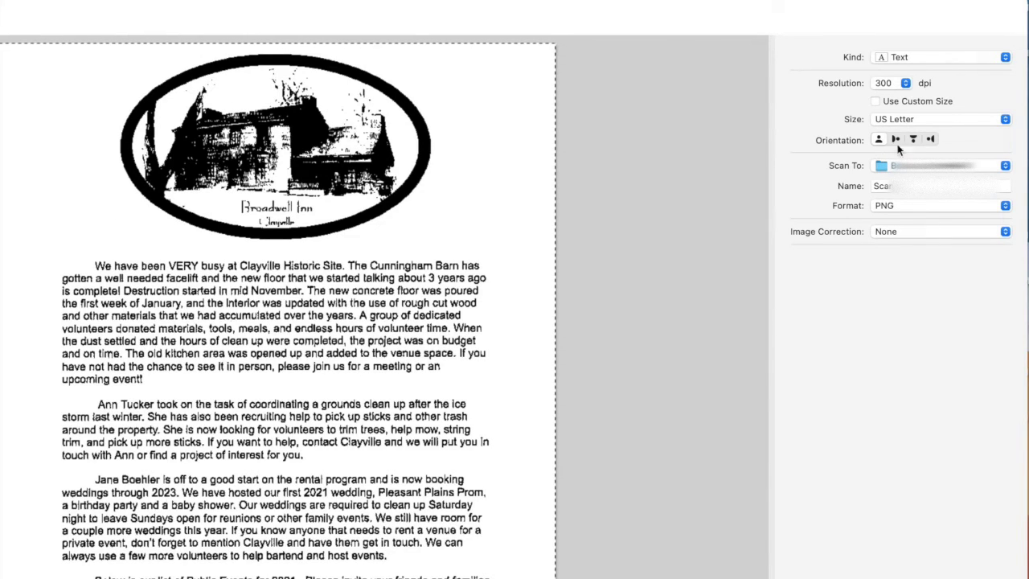
Turn custom size back on and crop the scan area around the newsletter logo
left_click(877, 101)
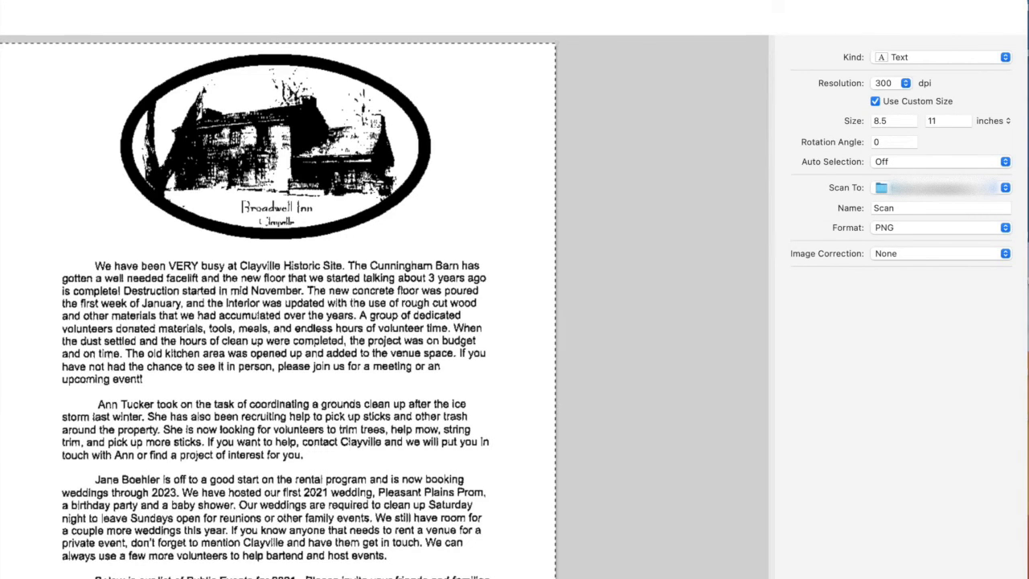
left_click_drag(275, 575, 279, 250)
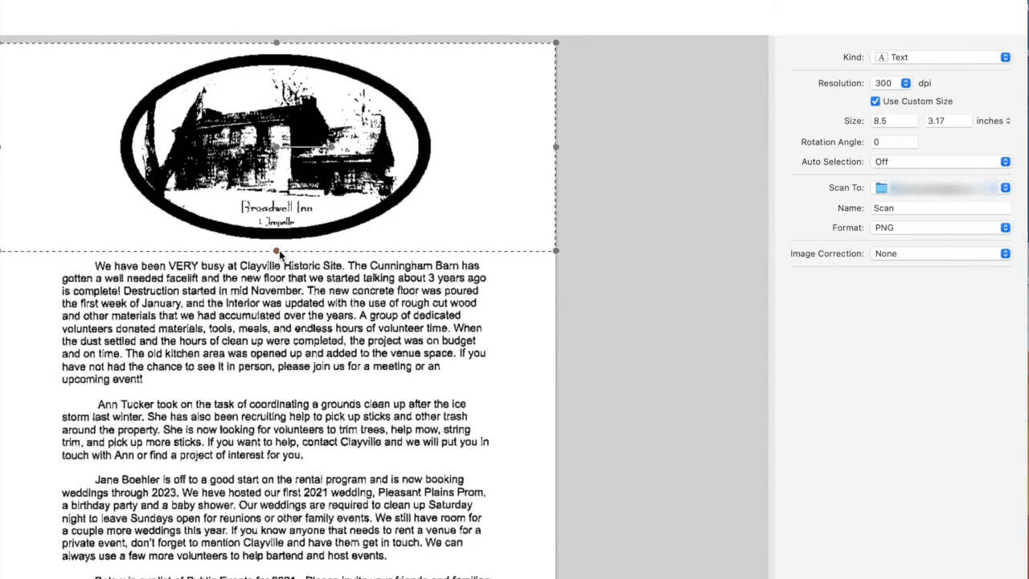
left_click_drag(556, 146, 448, 153)
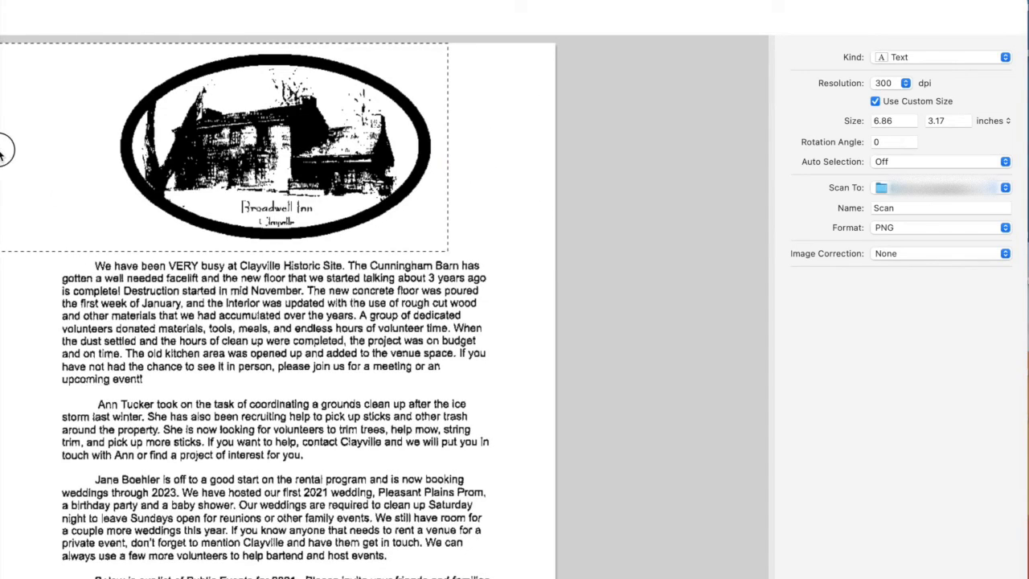
left_click_drag(2, 153, 109, 149)
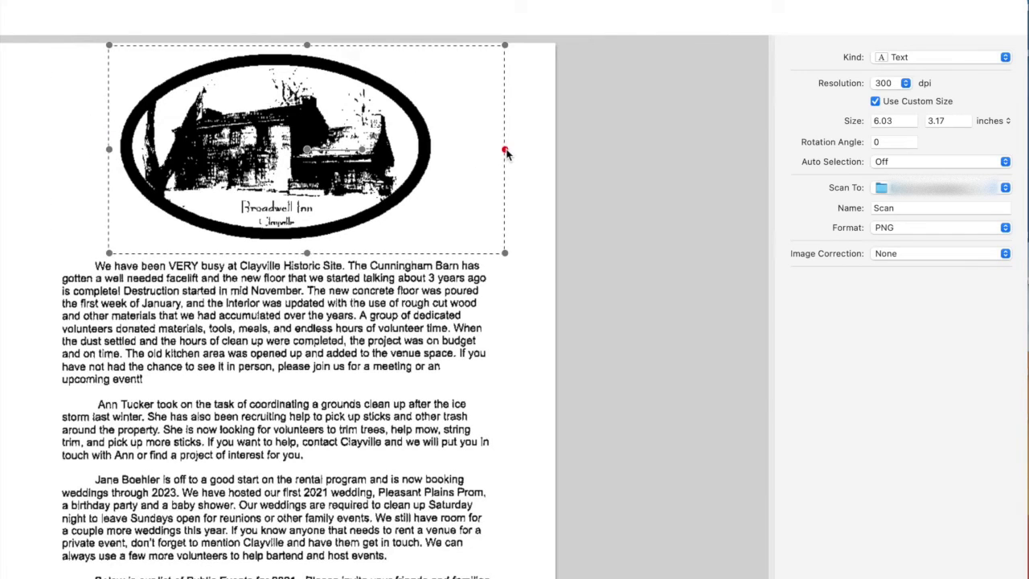
left_click_drag(505, 150, 445, 151)
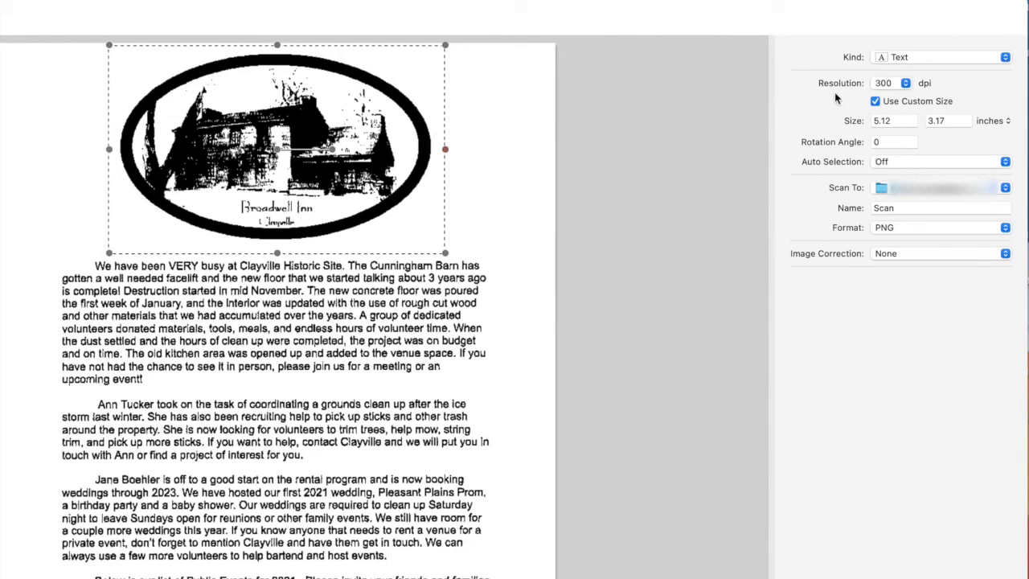
Try the Color kind, then return to Text with a full US Letter scan area
left_click(935, 59)
left_click(923, 90)
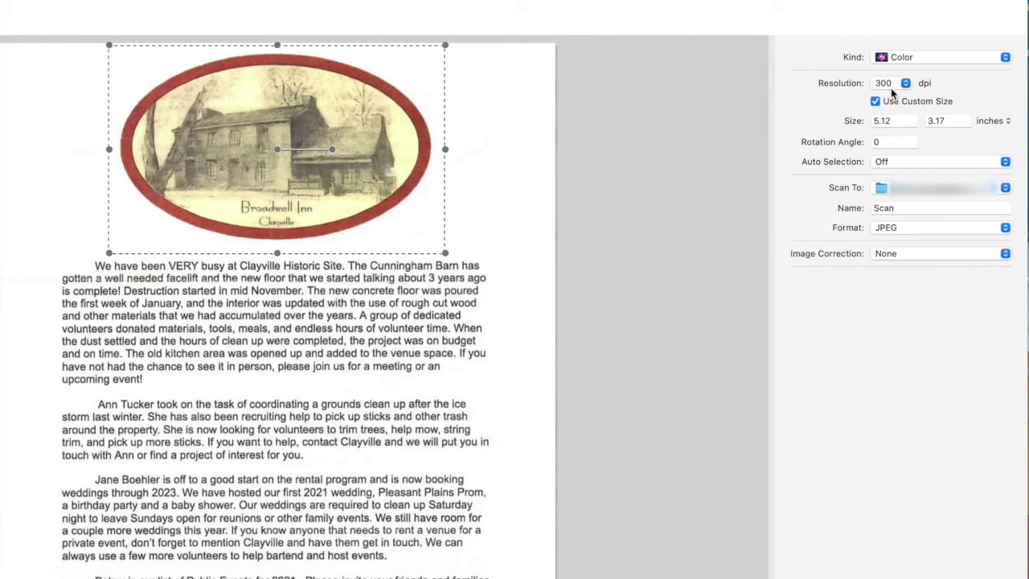
left_click(903, 58)
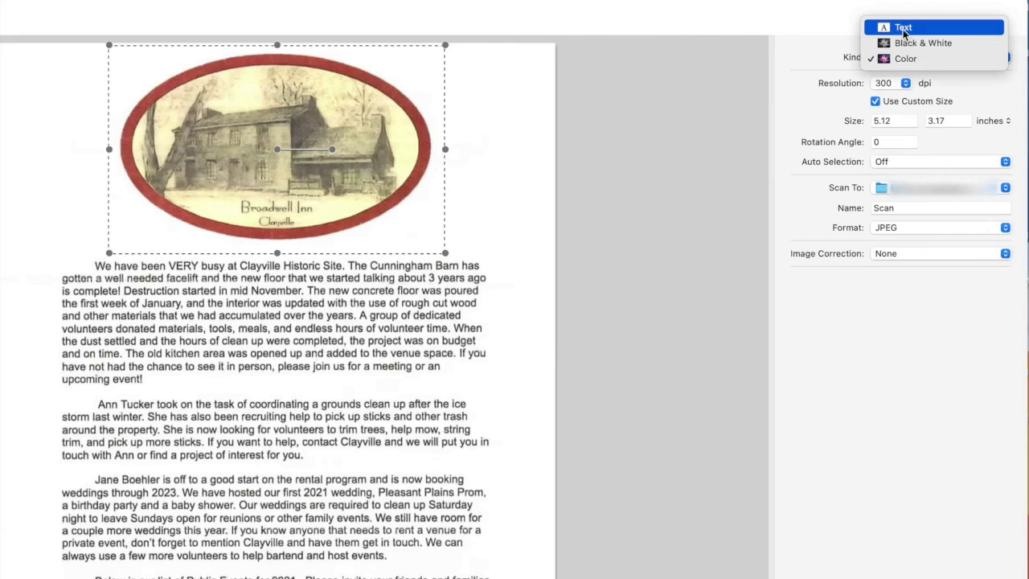
left_click(899, 25)
left_click(874, 102)
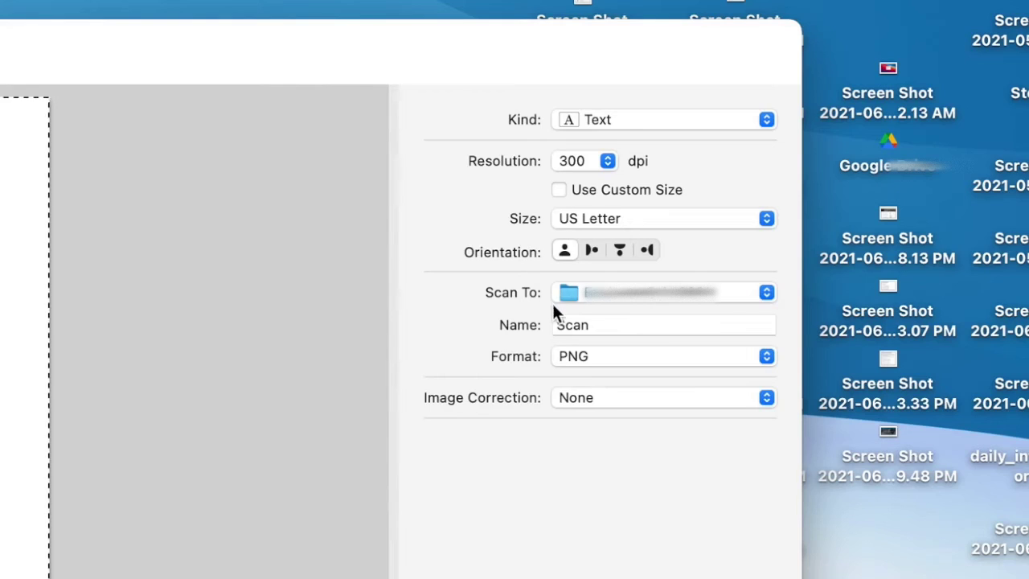
Save scans to the Desktop under the file name 'Broadwell Inn Clayville'
left_click(611, 304)
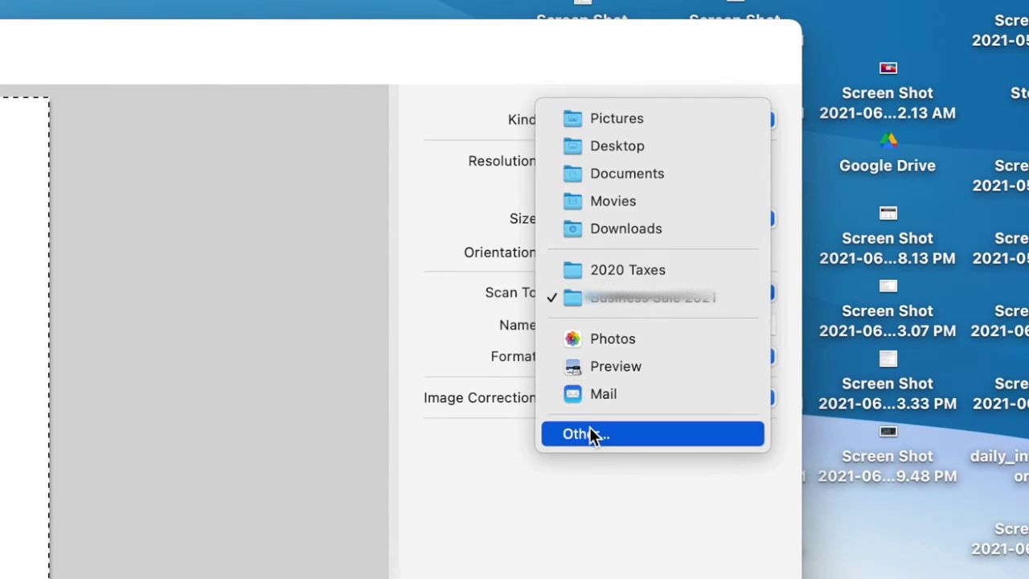
left_click(599, 152)
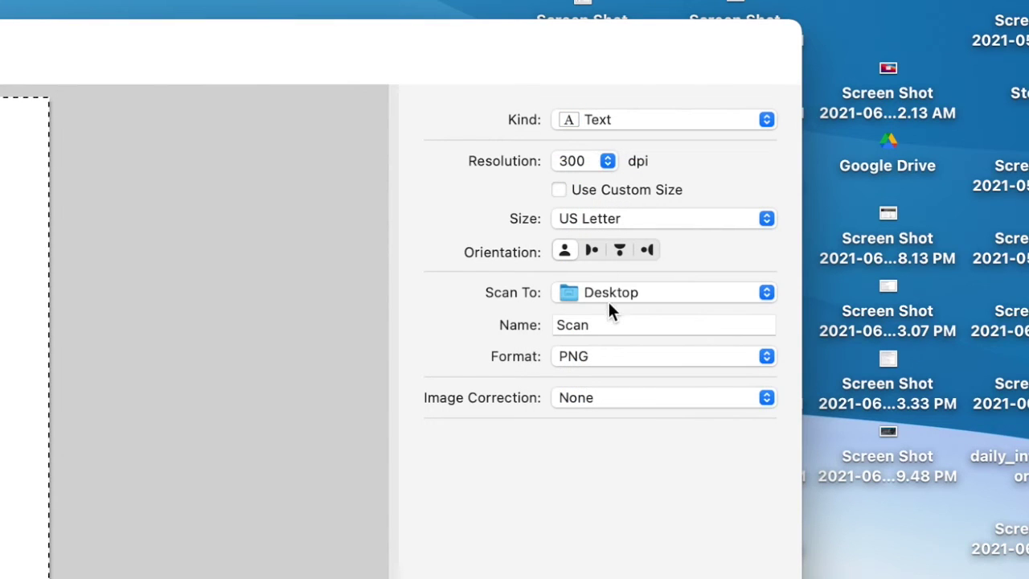
double_click(589, 325)
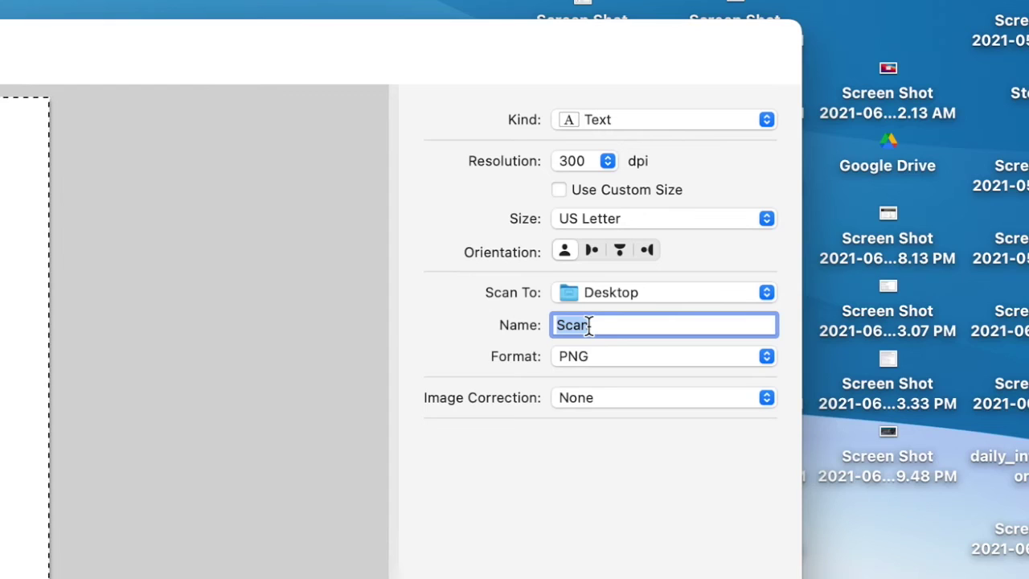
type("Broadwell Inn Clayville")
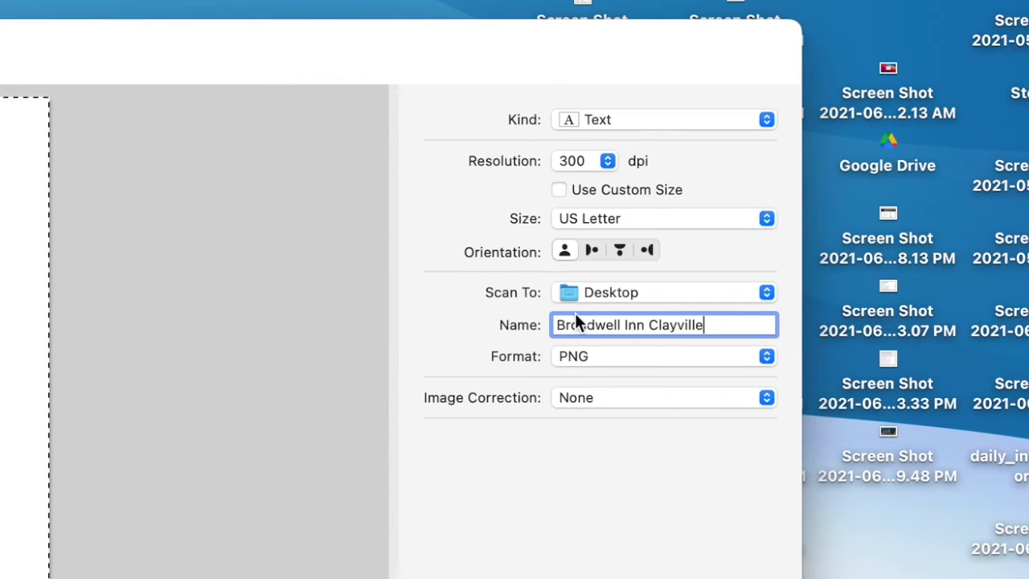
left_click(582, 356)
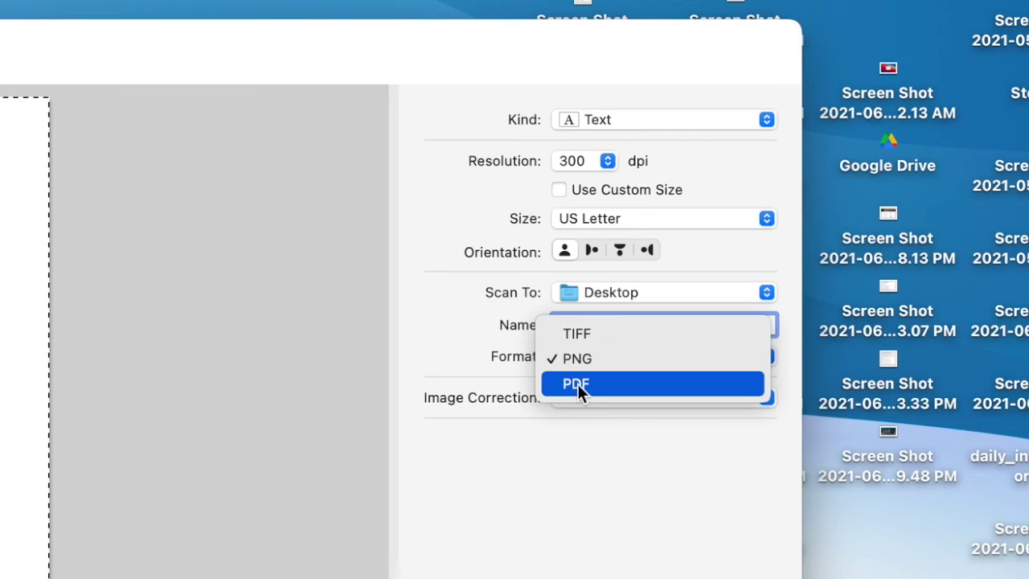
Set the scan kind to Color with JPEG as the file format
left_click(577, 383)
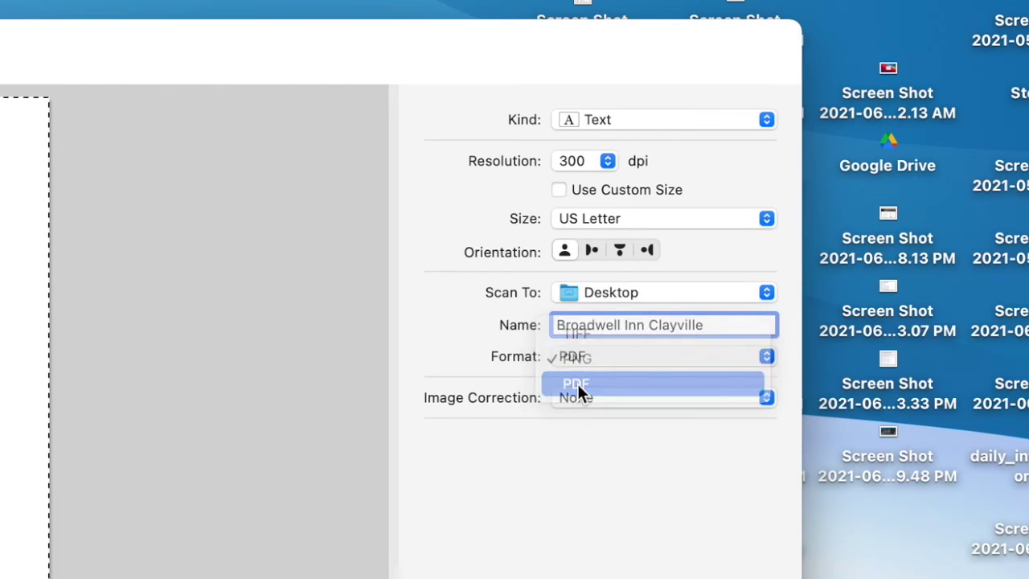
left_click(582, 121)
left_click(586, 171)
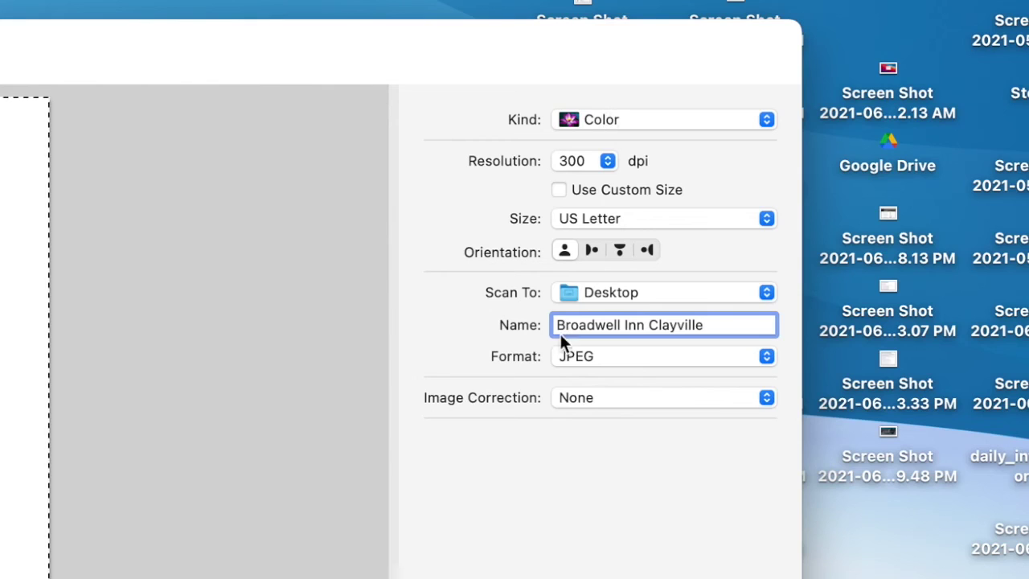
left_click(586, 359)
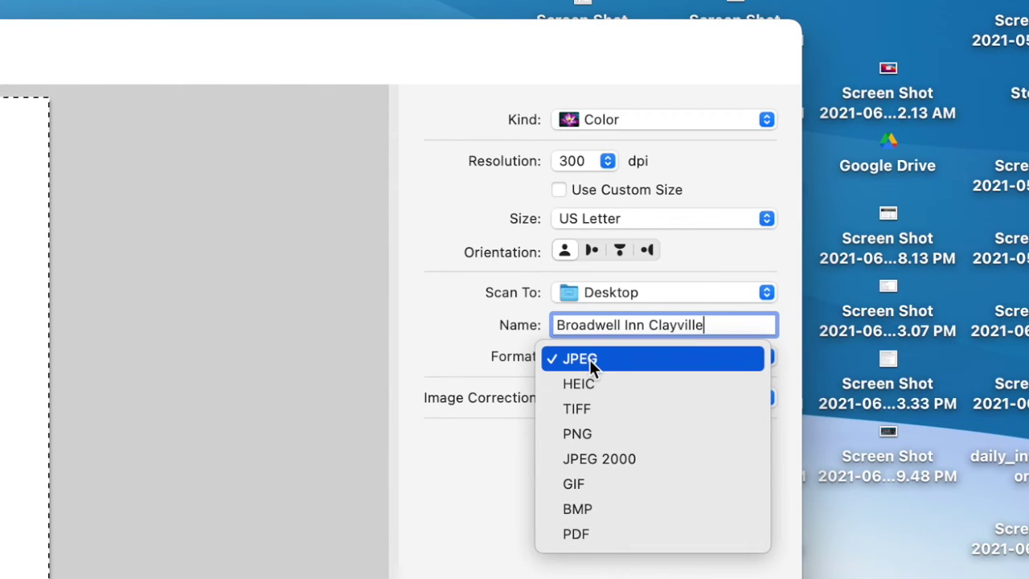
left_click(589, 360)
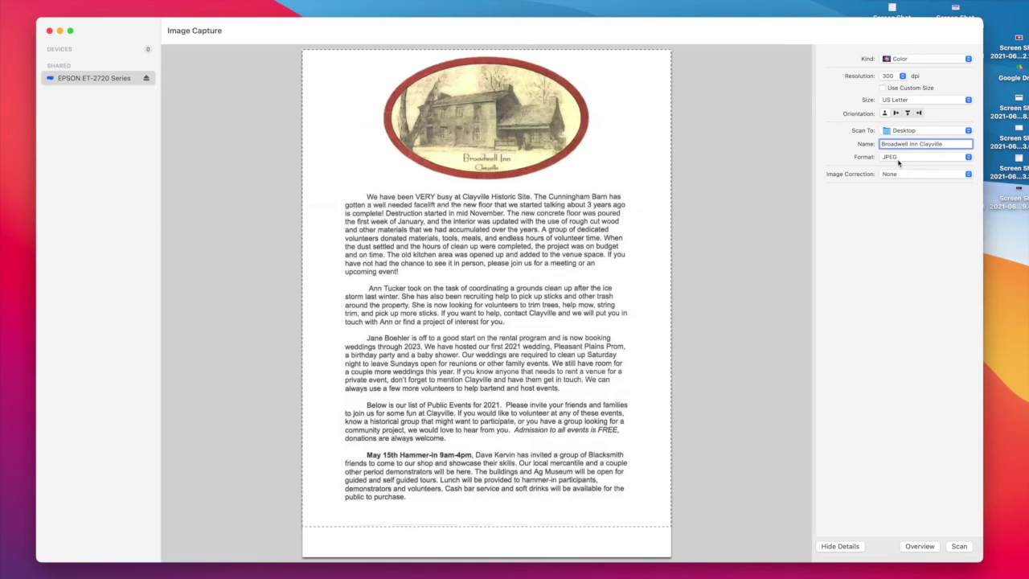
Scan the newsletter page to produce Broadwell Inn Clayville.jpeg
left_click(959, 546)
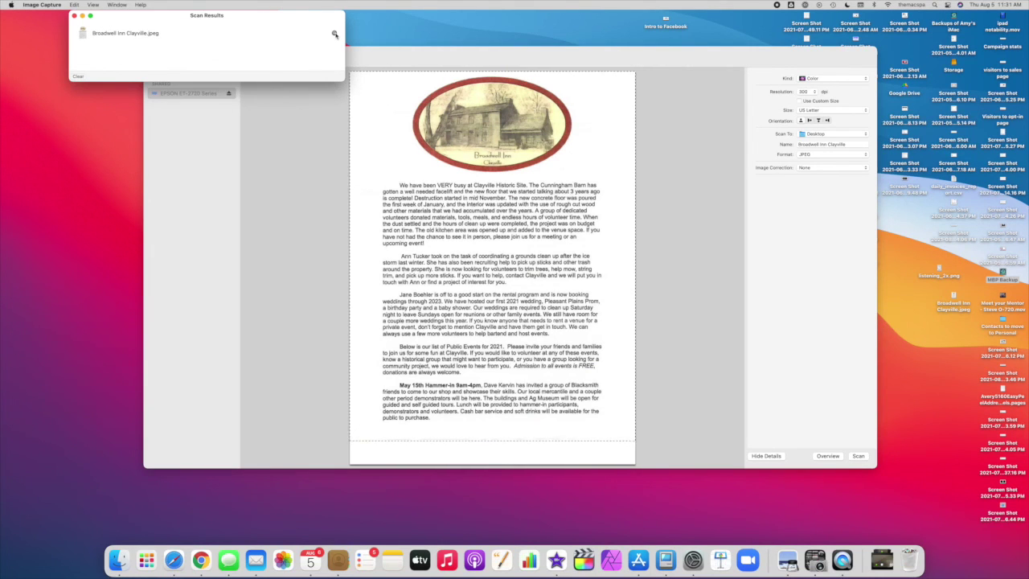
Reveal Broadwell Inn Clayville.jpeg in the Desktop folder in Finder
left_click(334, 35)
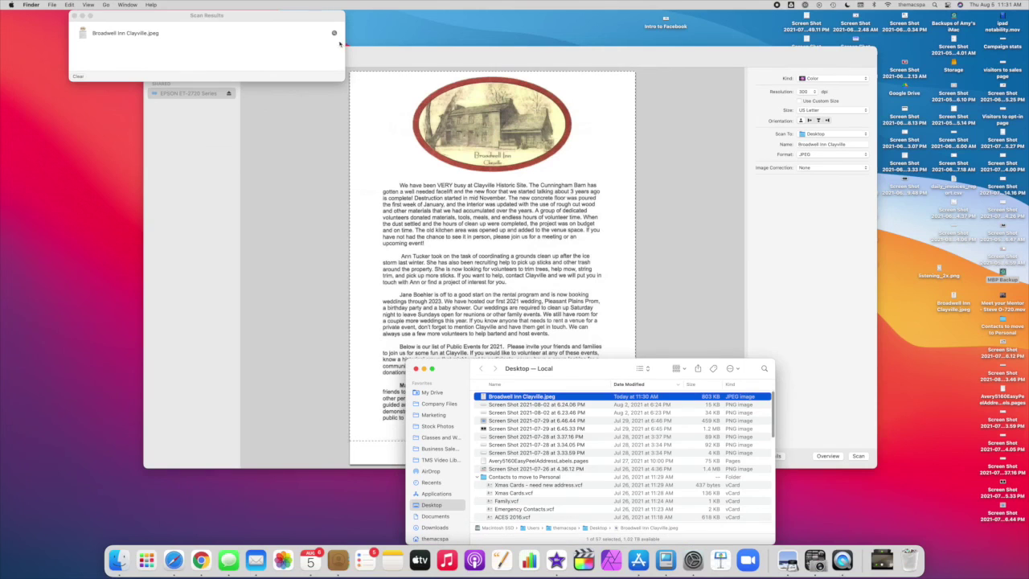